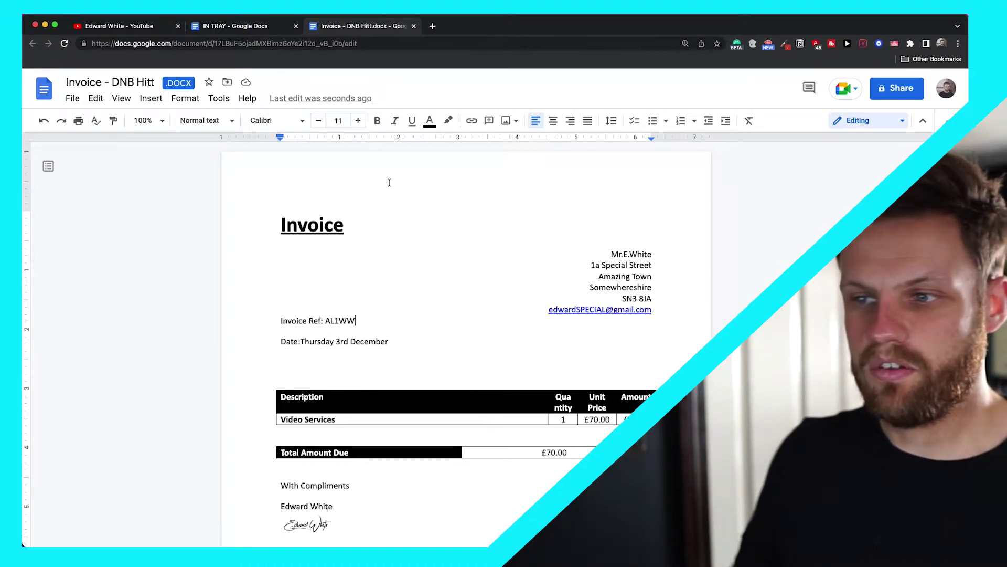
click(346, 225)
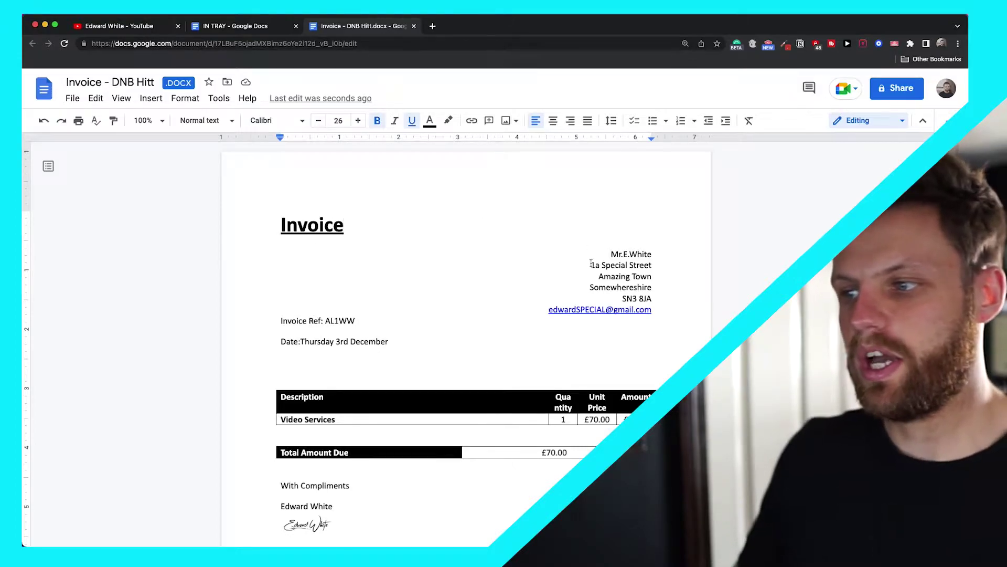
drag(603, 253, 679, 321)
click(670, 236)
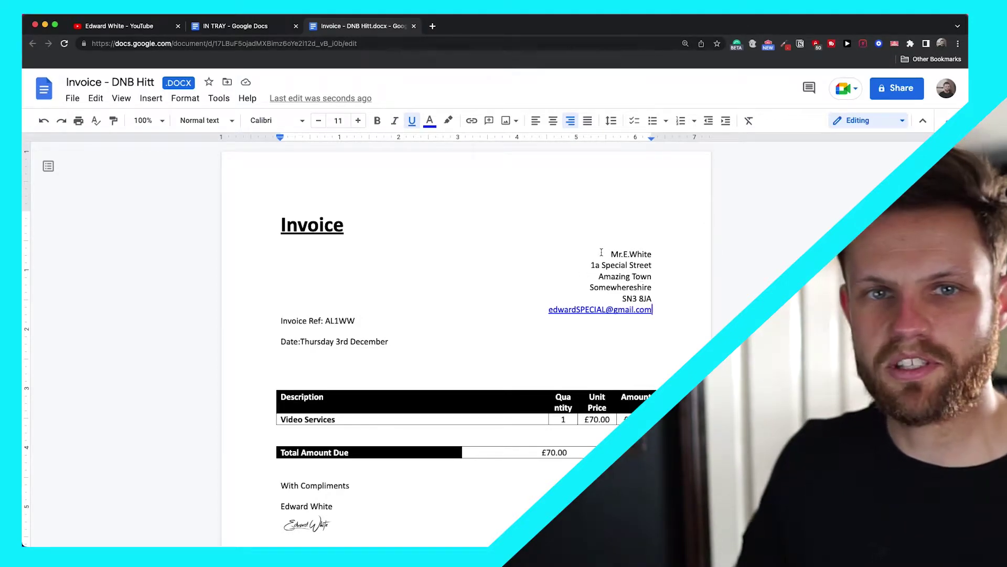
drag(609, 254, 683, 323)
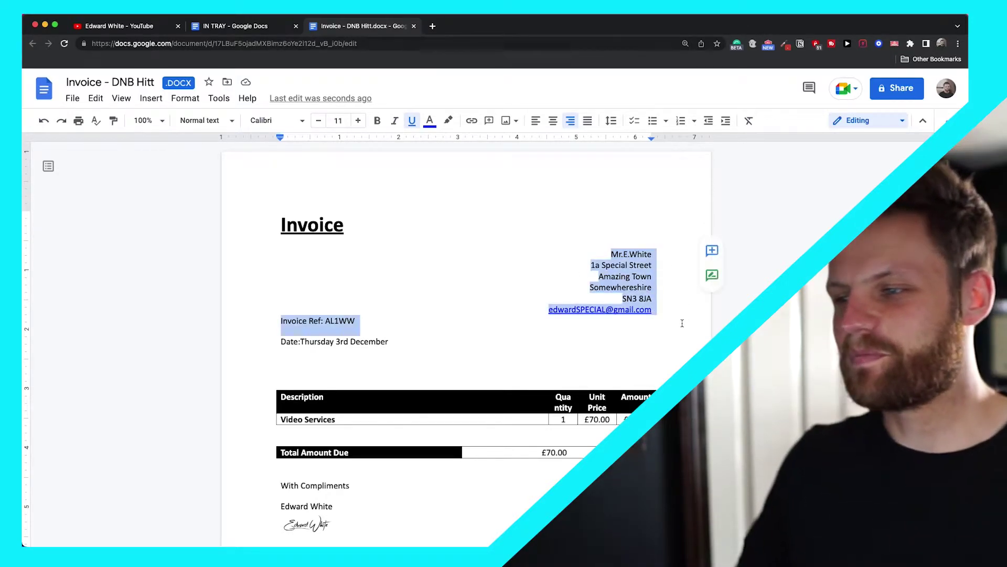
click(654, 318)
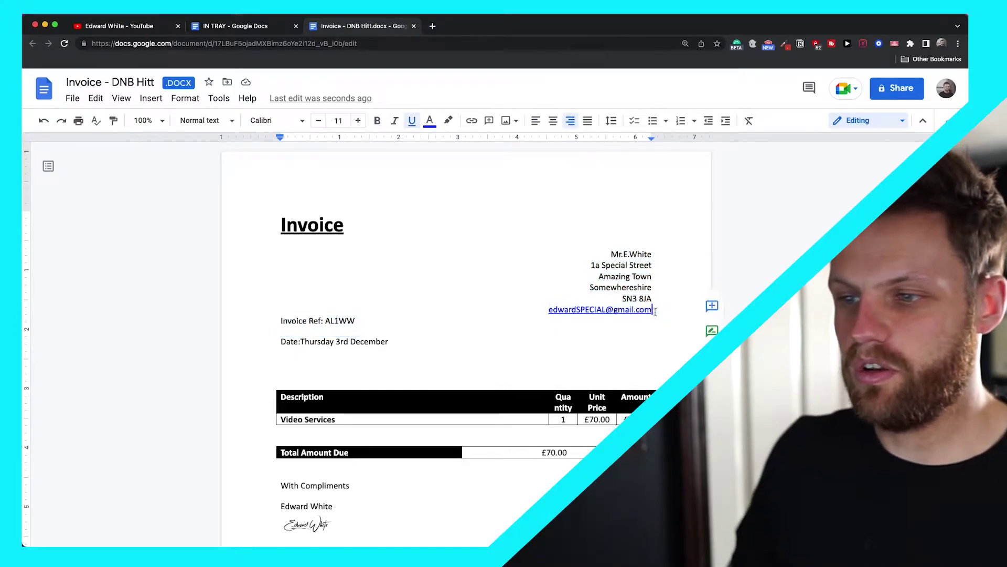
click(278, 320)
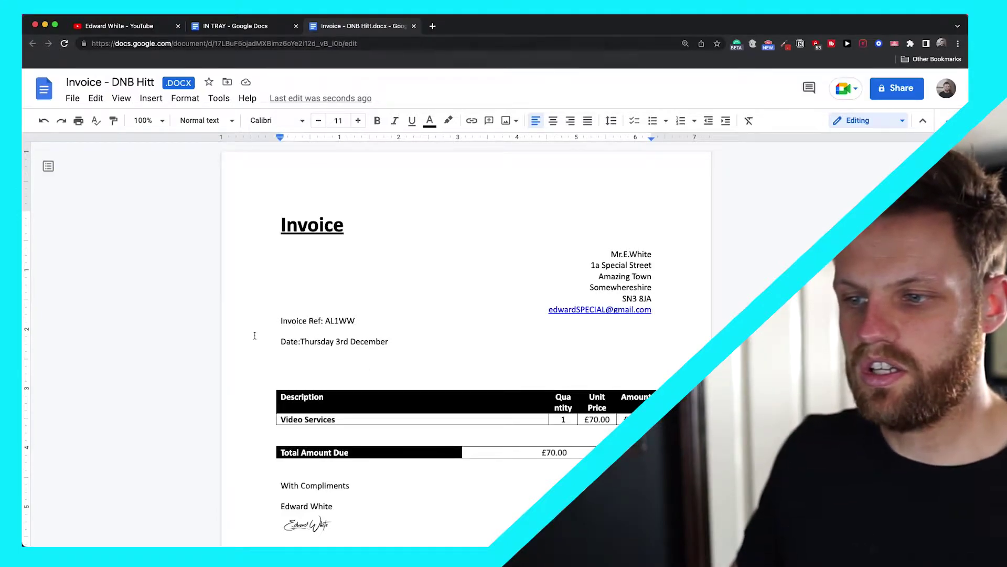
drag(286, 346, 405, 345)
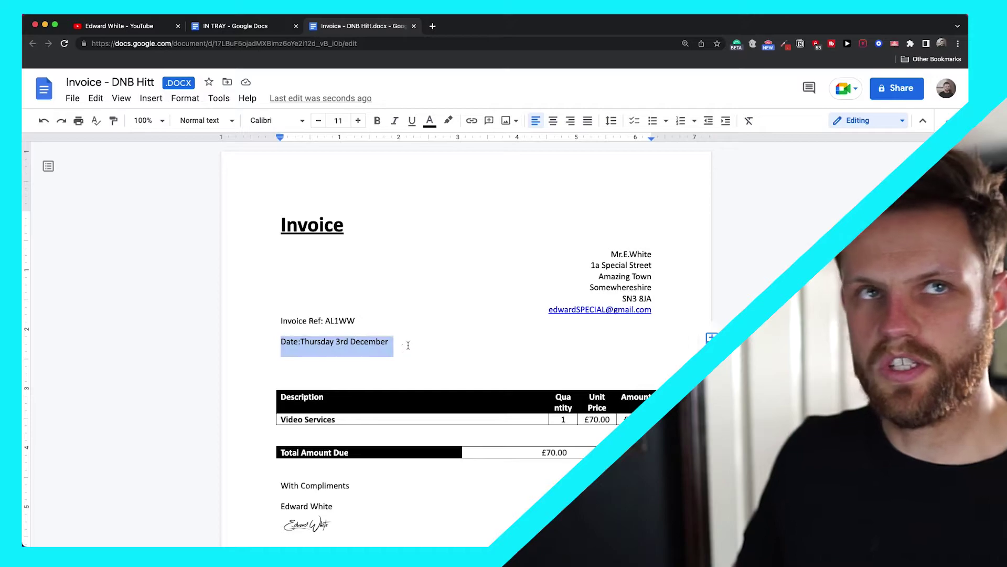
click(408, 345)
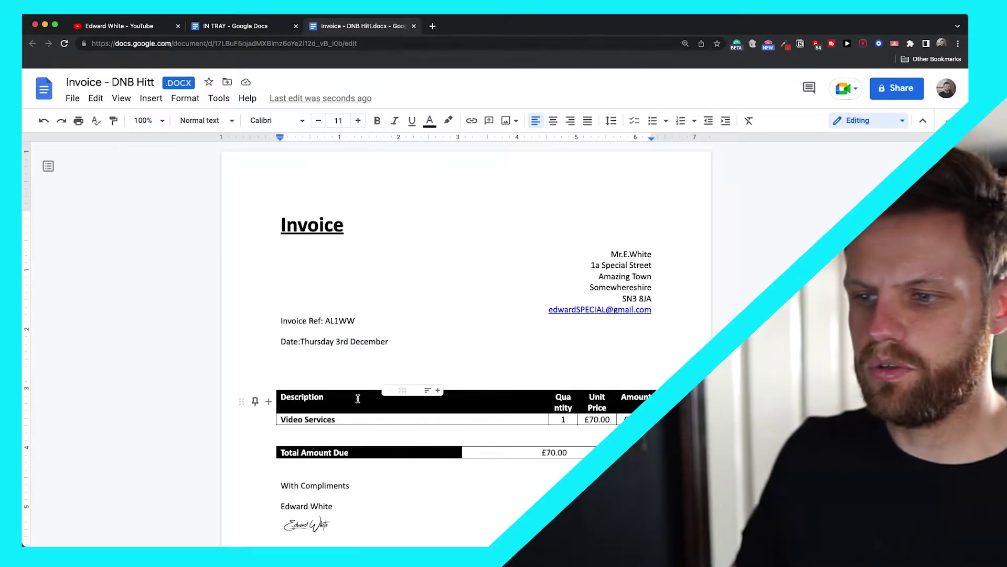
scroll(256, 396, down, 1)
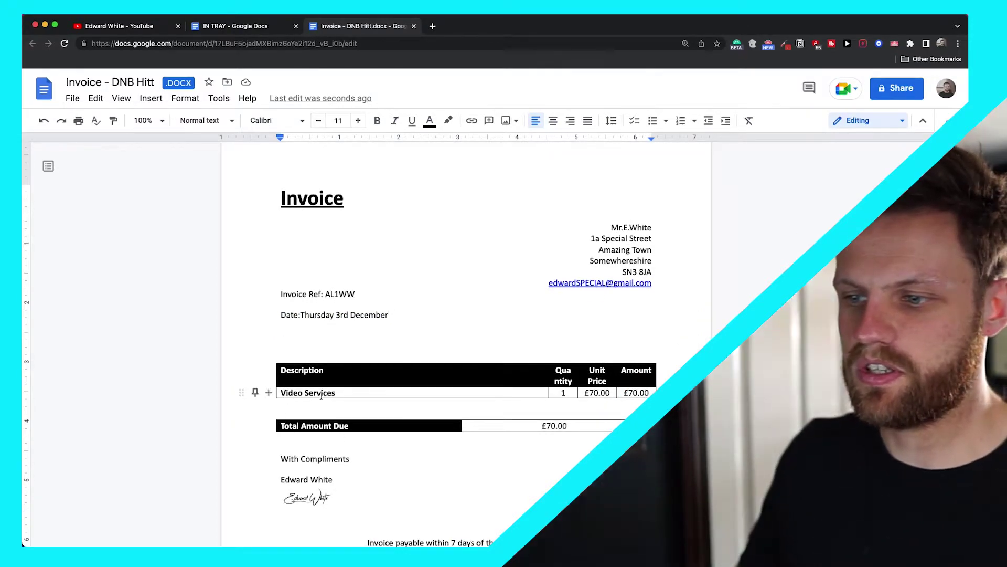
click(338, 394)
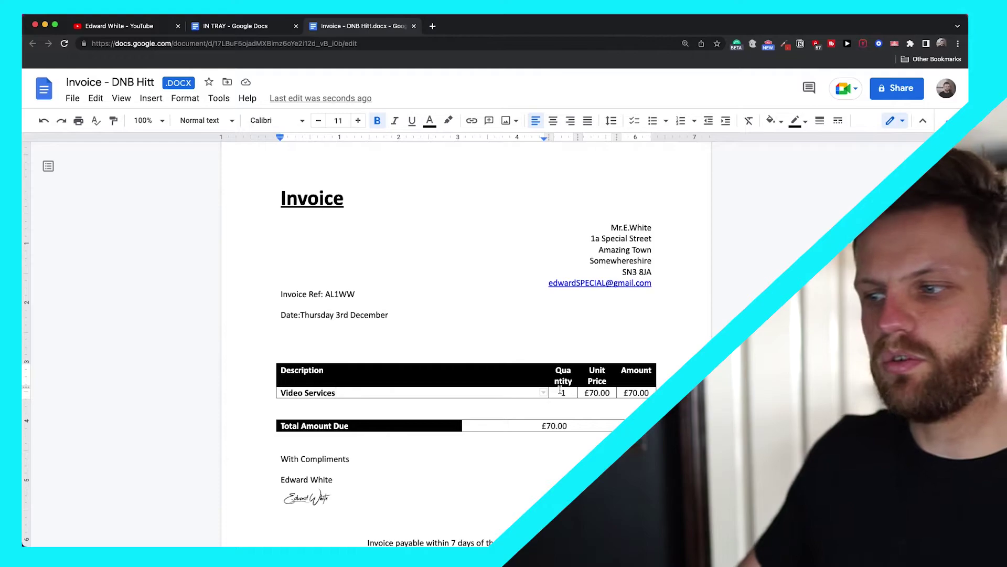
double_click(612, 395)
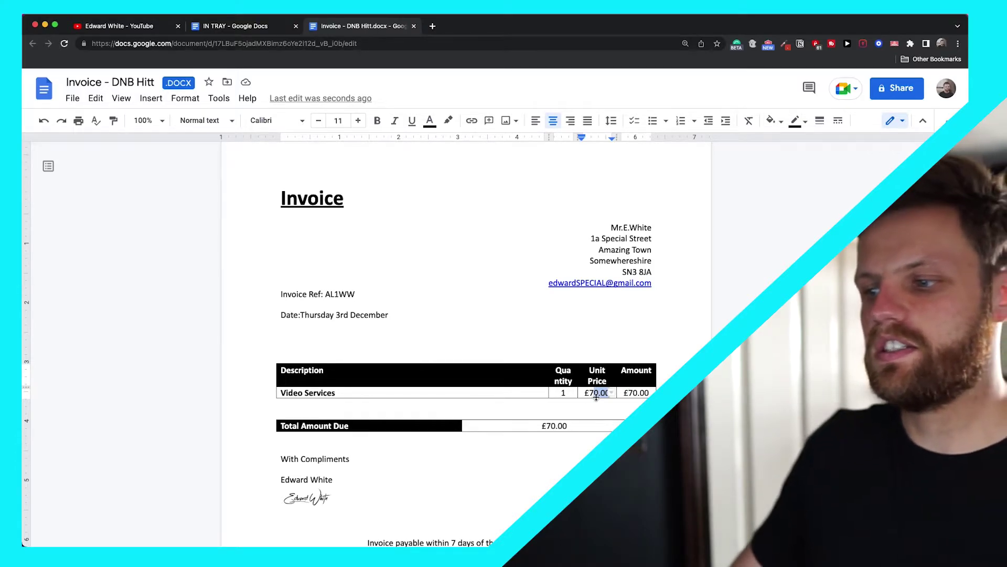
click(594, 394)
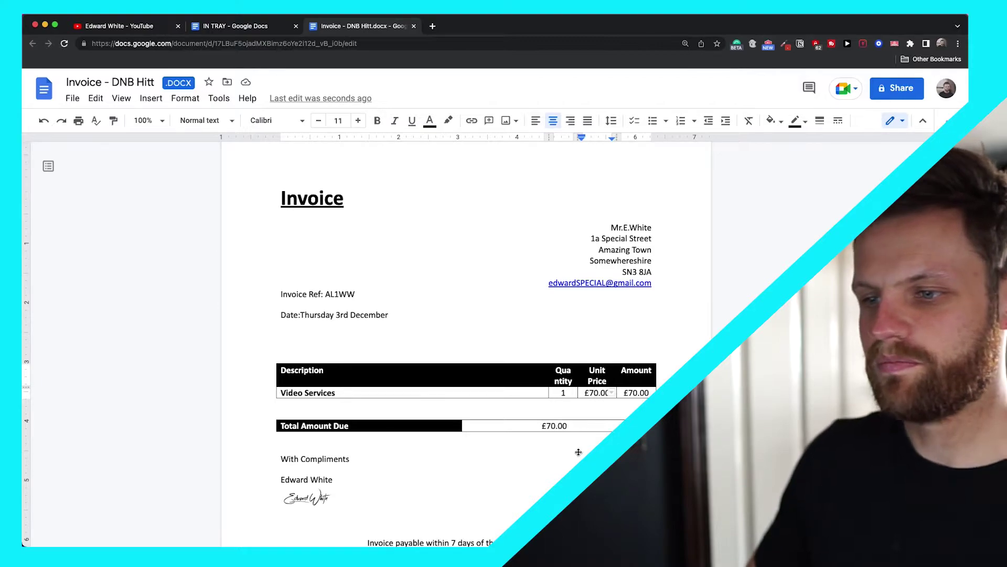
scroll(273, 386, down, 2)
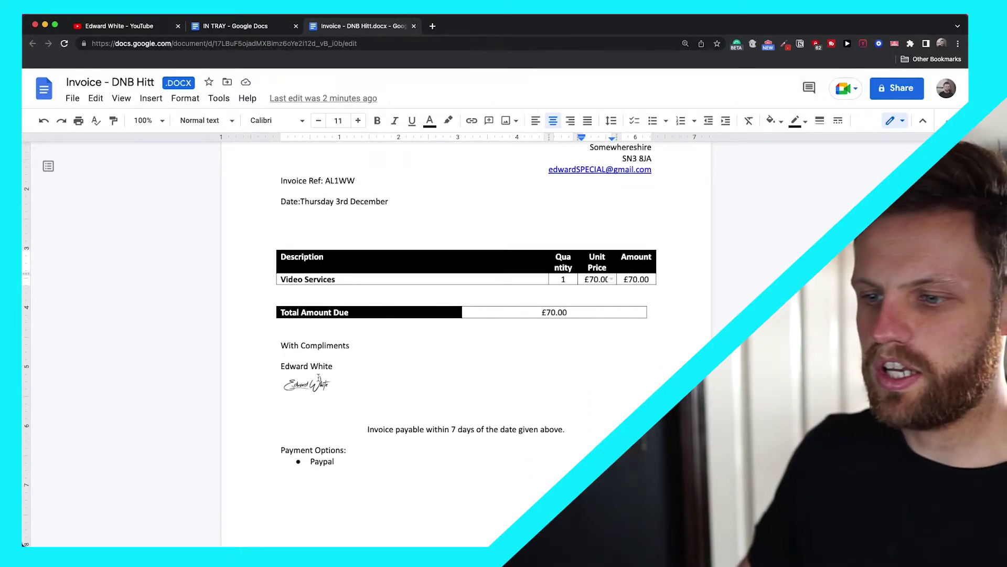
scroll(390, 440, down, 3)
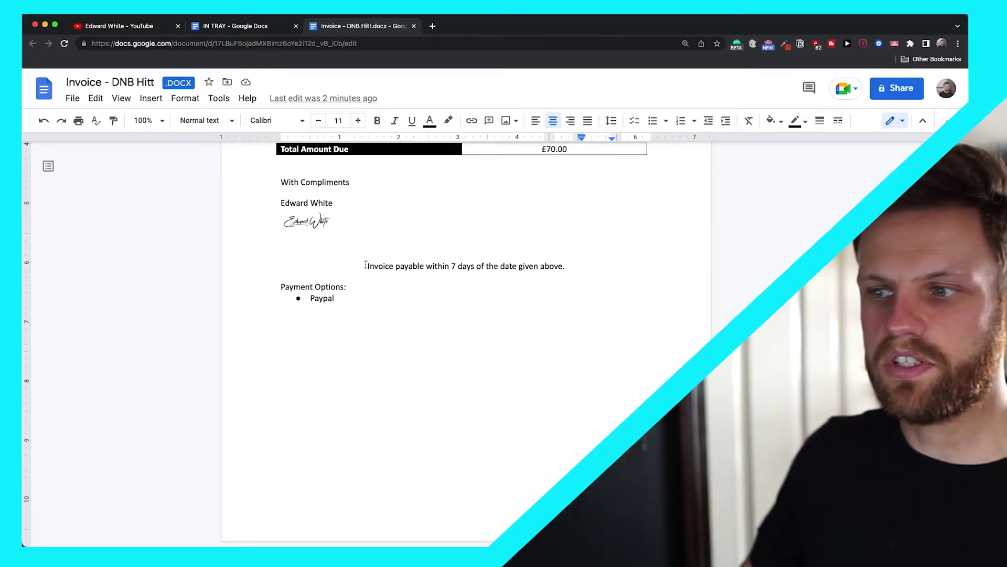
click(572, 266)
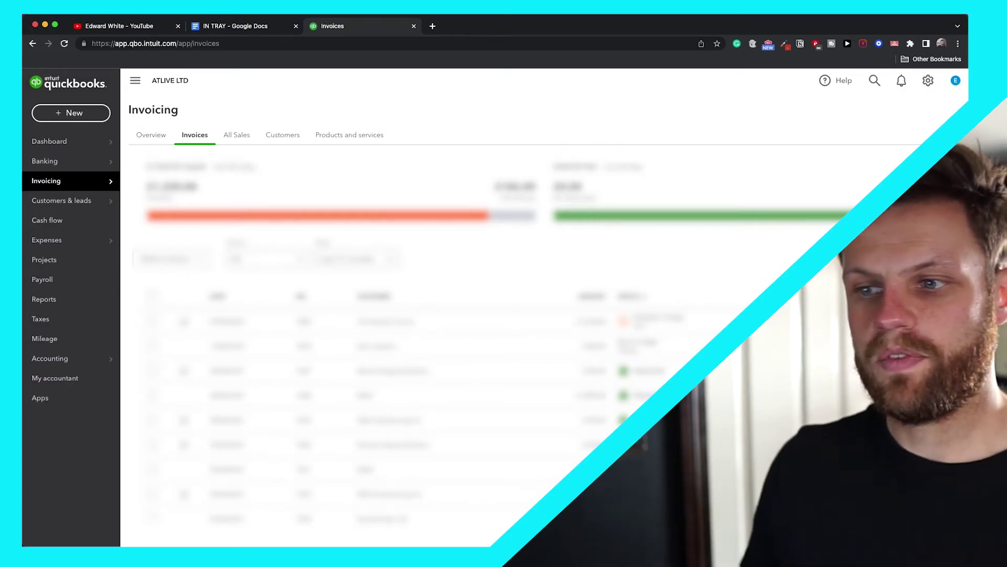
Create a new blank invoice, numbered 1091, from Invoicing > Invoices.
click(575, 297)
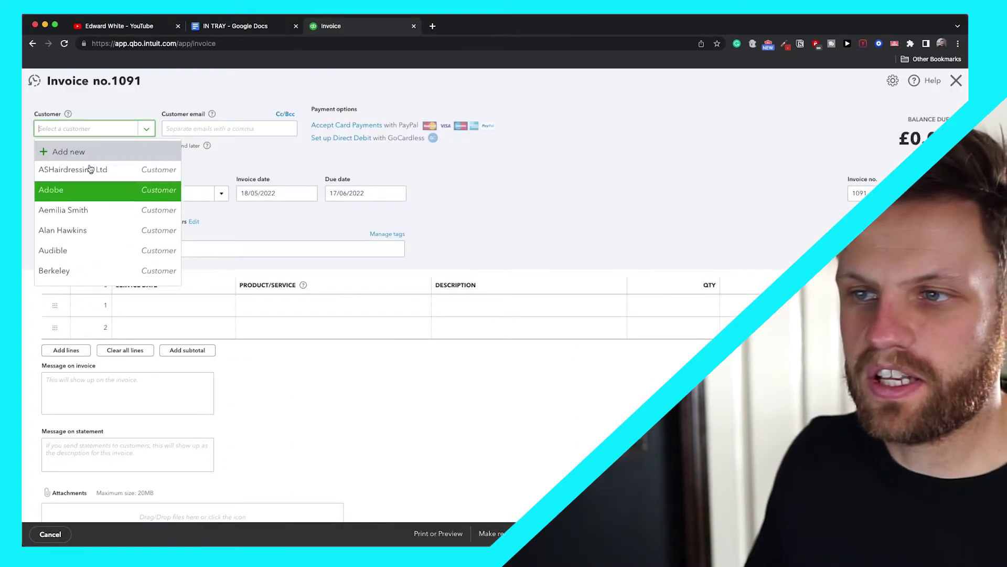
Bill customer Adobe, leaving email empty, and set 7 Days terms so it's due 25/05/2022.
click(110, 190)
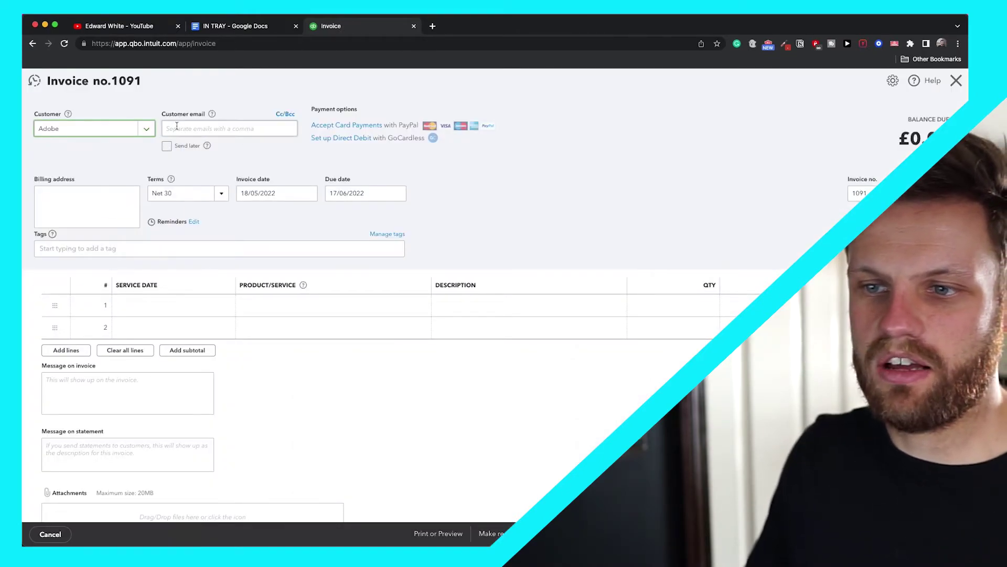
click(123, 169)
click(201, 131)
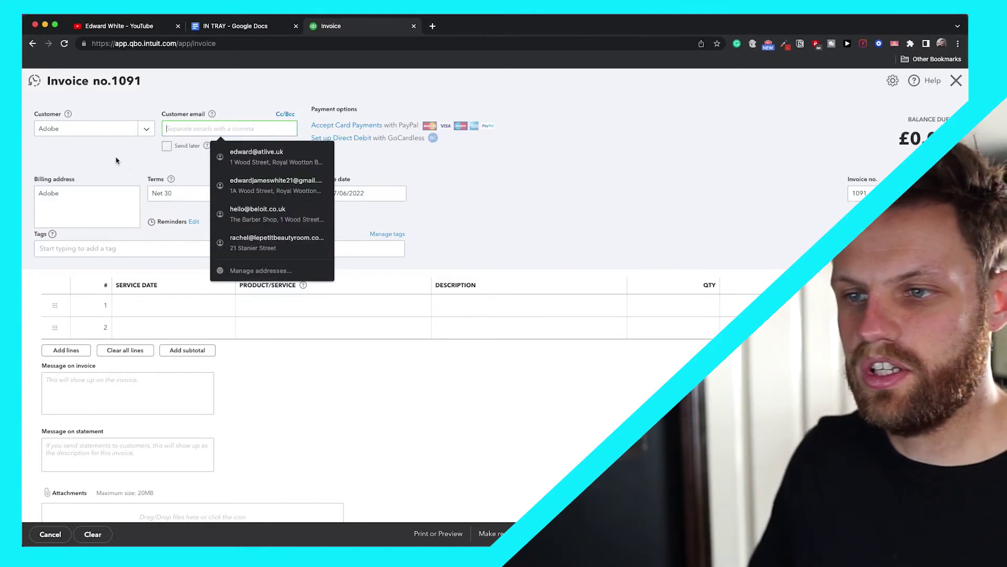
click(269, 141)
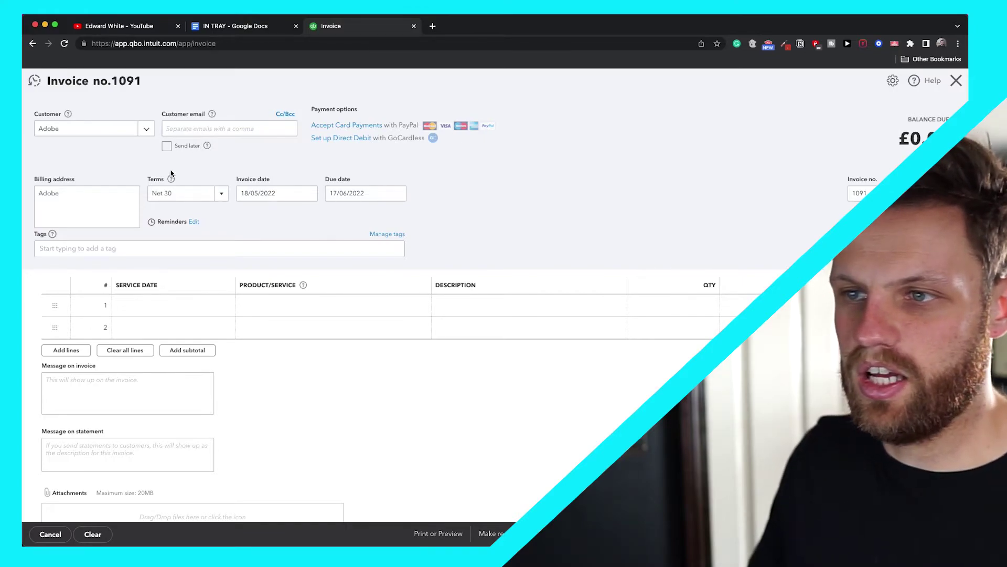
click(82, 202)
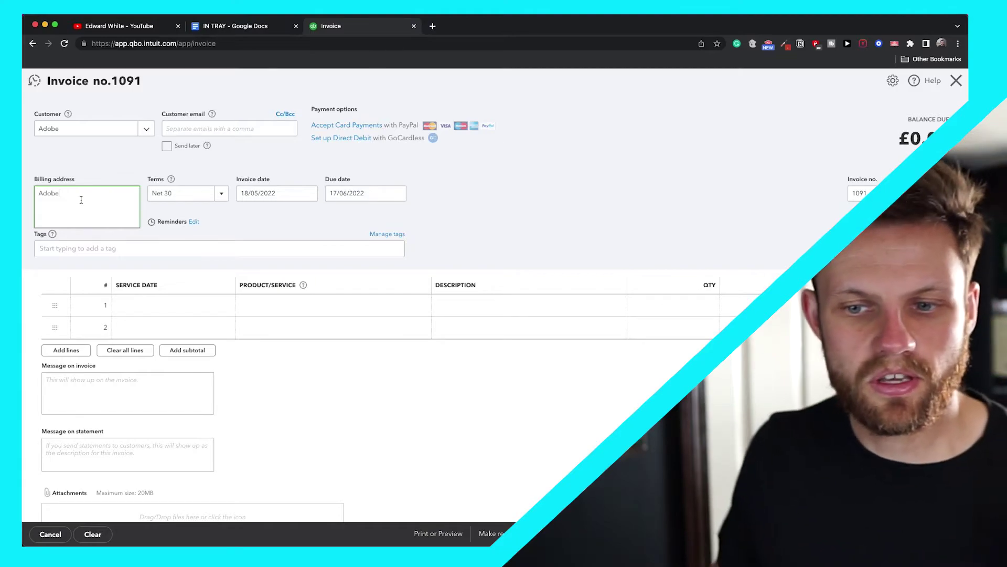
click(221, 193)
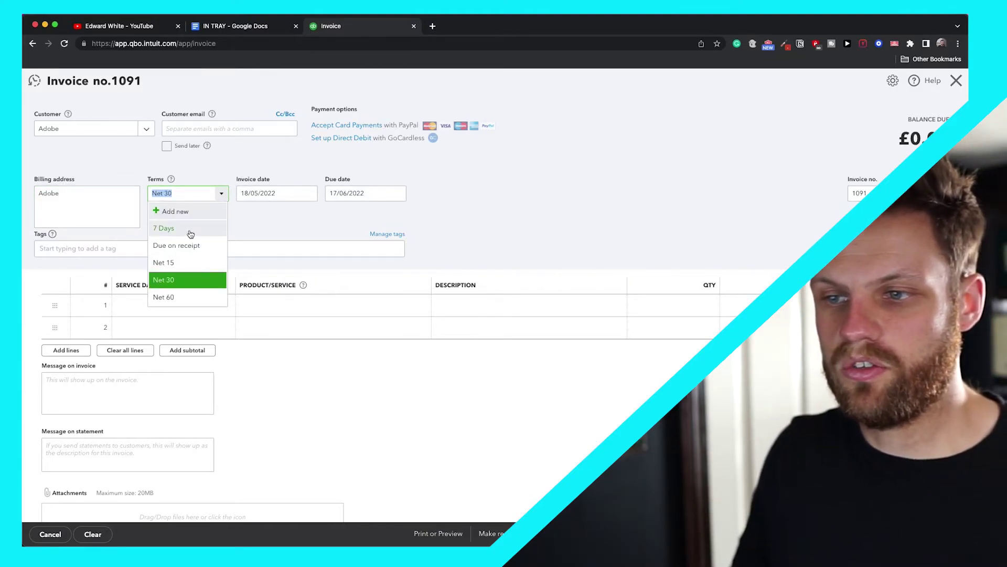
click(199, 229)
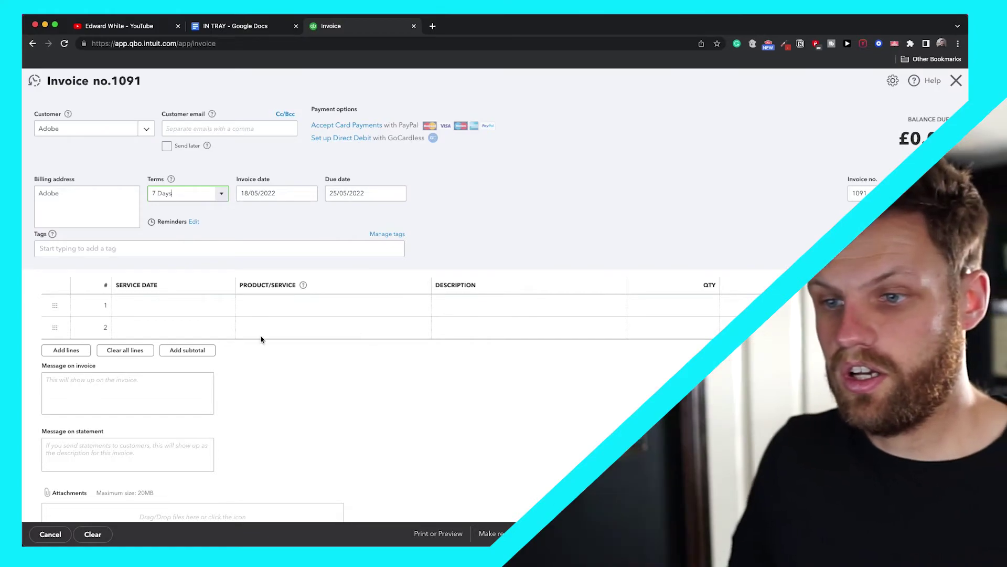
click(212, 305)
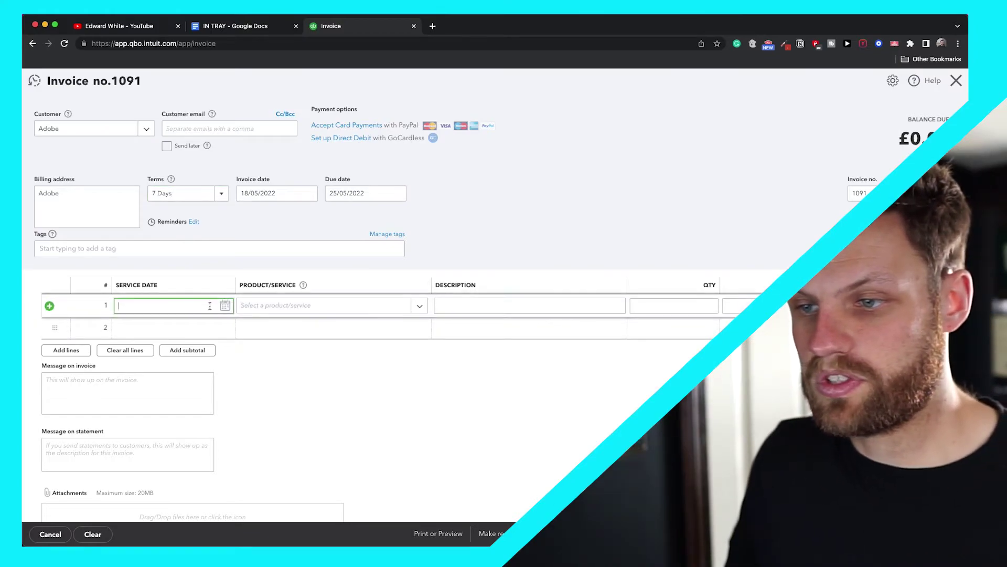
click(264, 311)
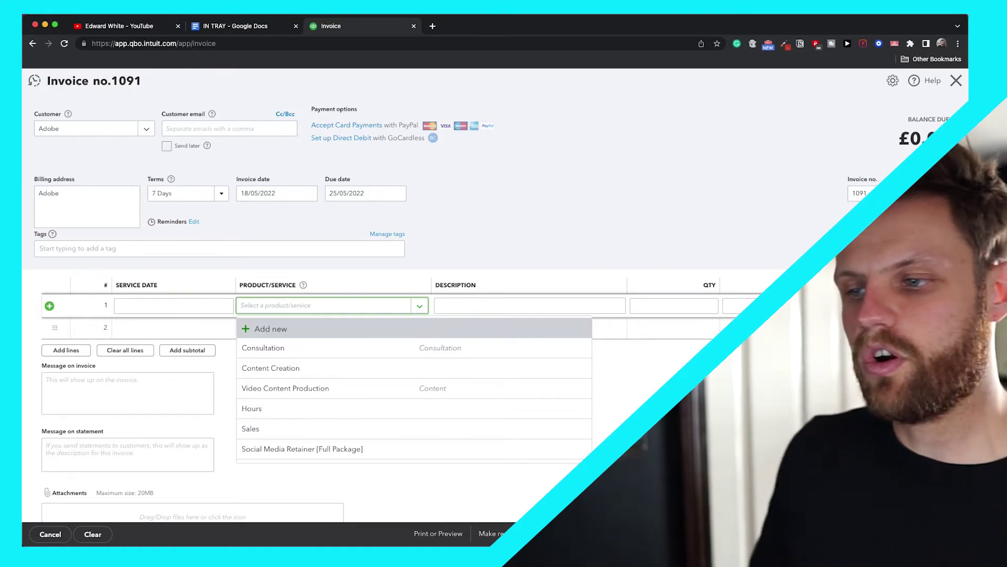
click(485, 308)
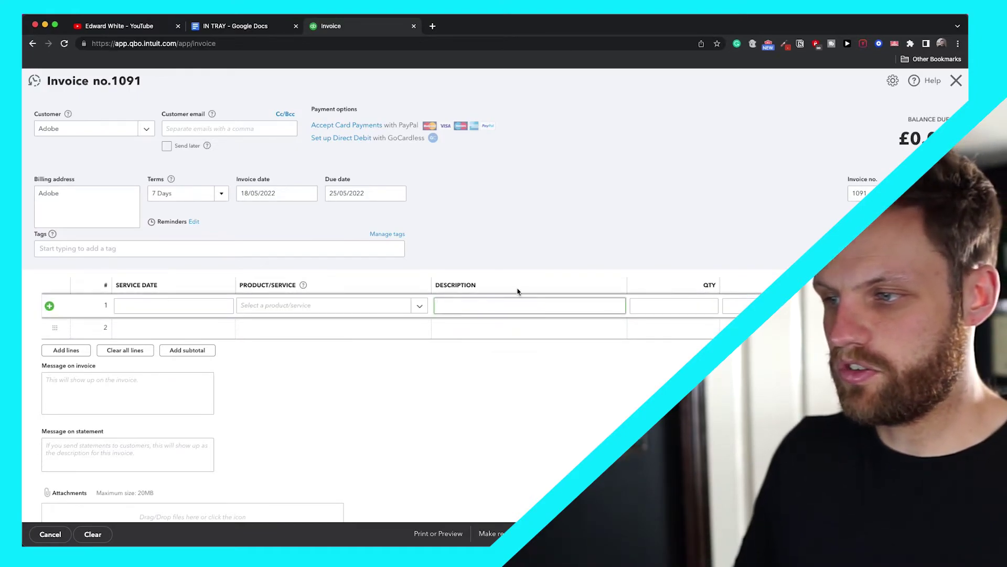
key(Tab)
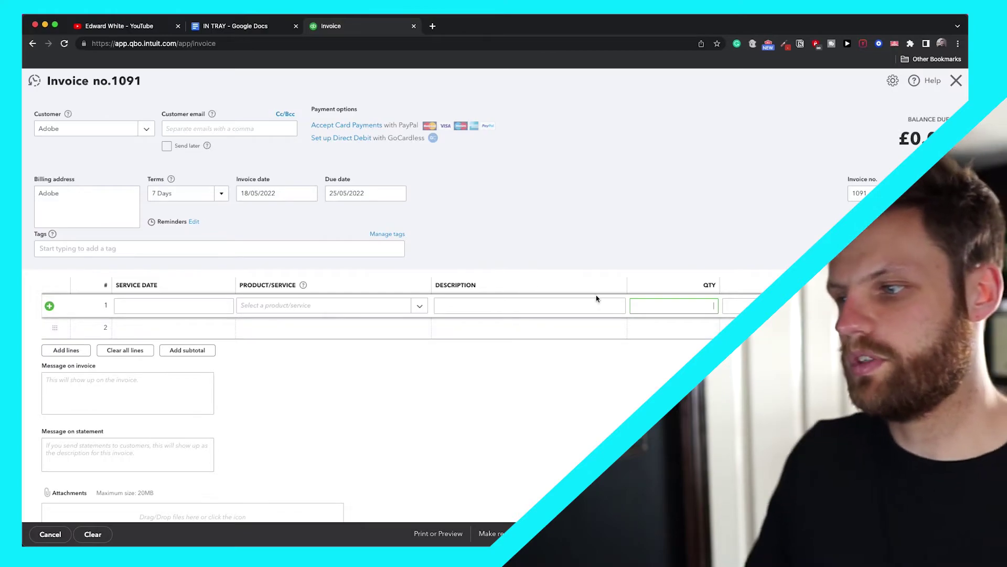
click(118, 392)
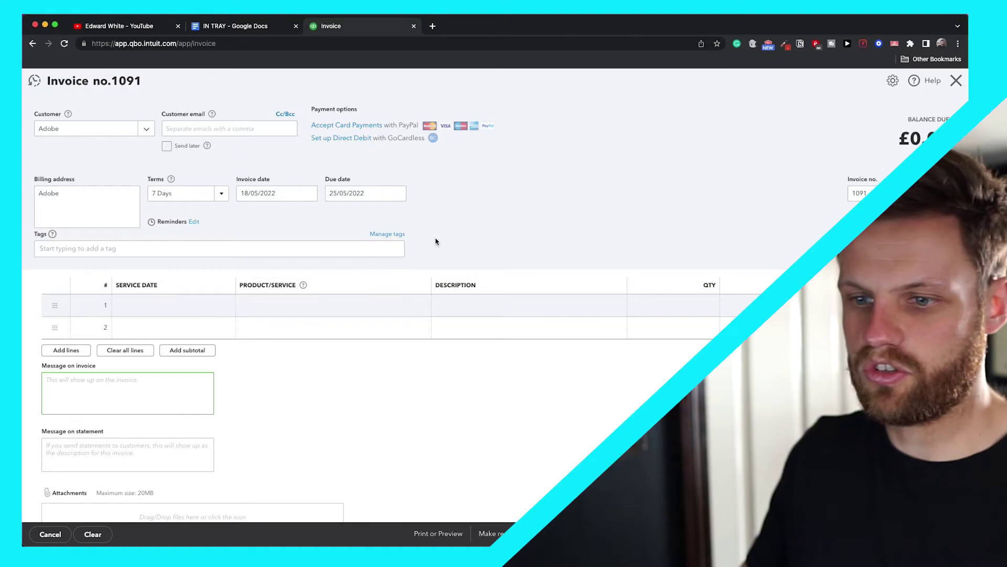
Undo a stray paste in the invoice message and commit a Consultation line of quantity 1 (£30).
click(61, 384)
key(super+v)
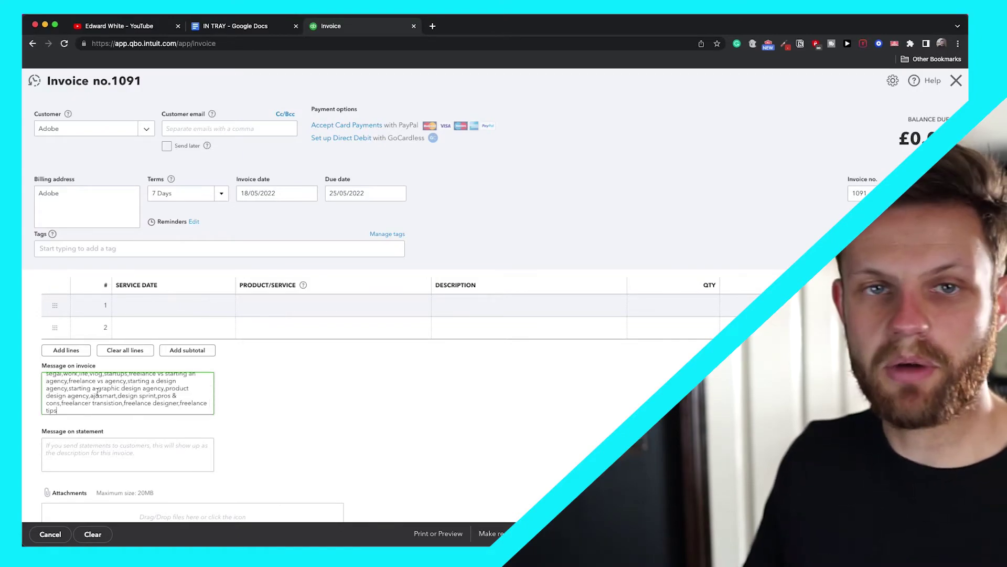
key(super+z)
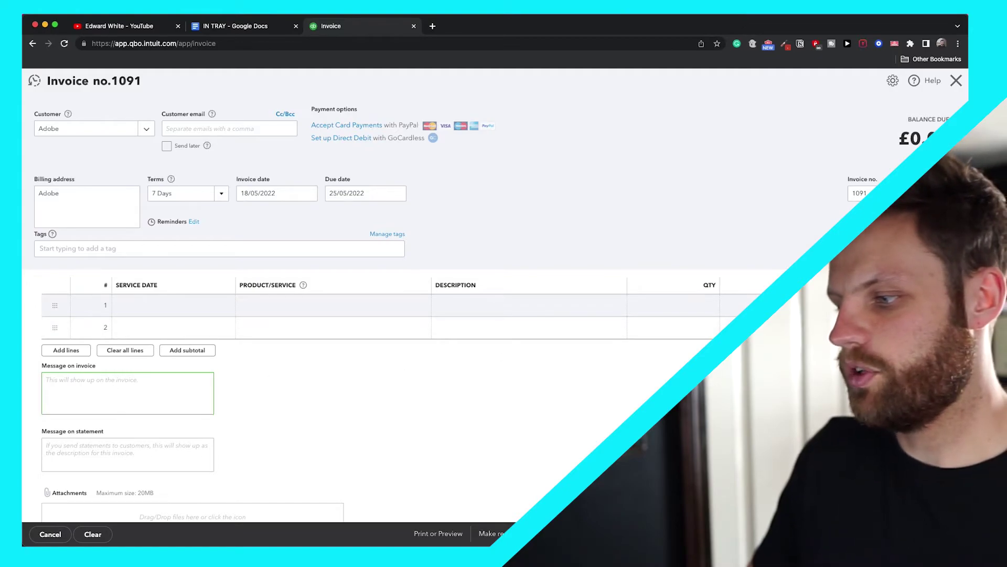
click(176, 122)
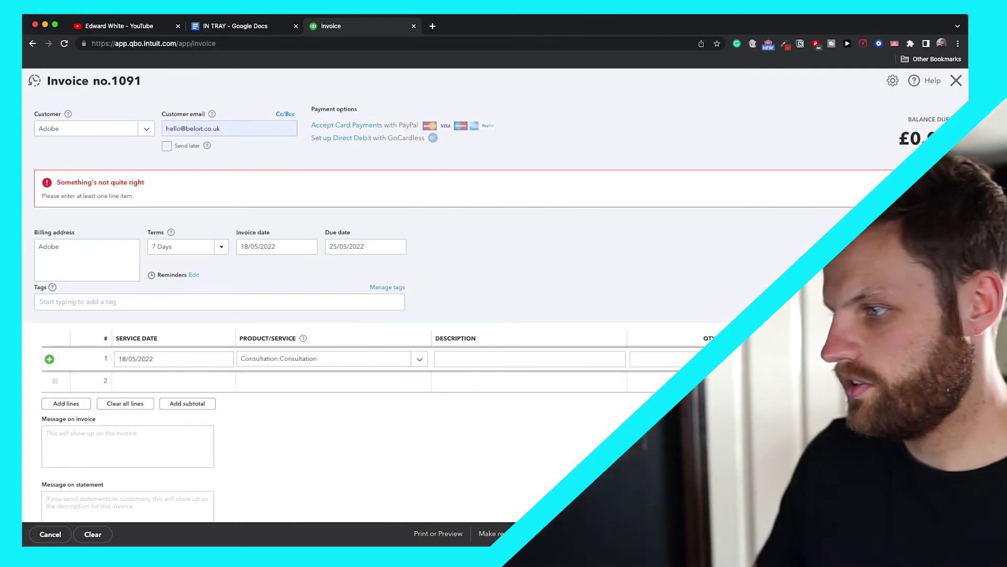
click(695, 388)
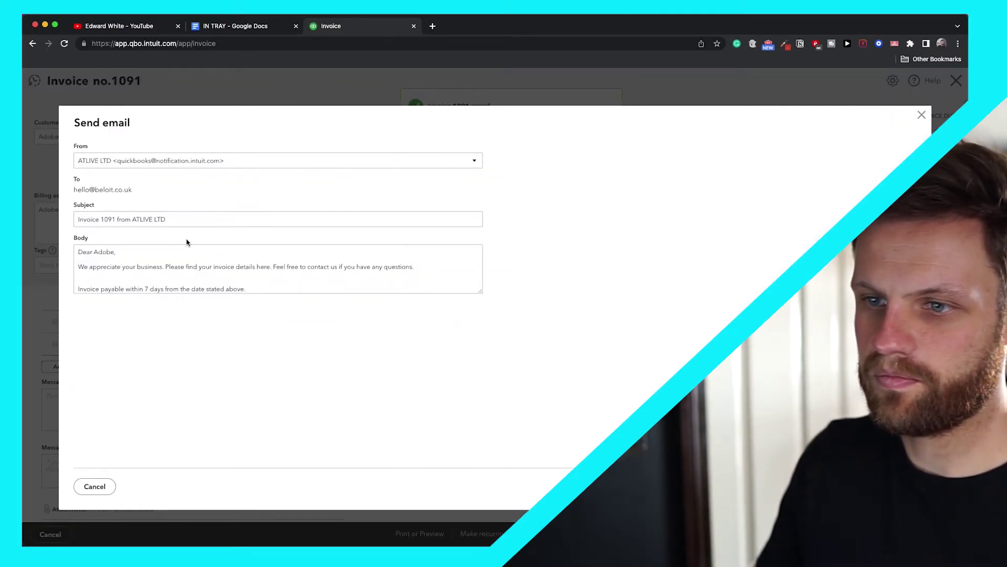
Review the invoice 1091 email, check the available From addresses and dismiss the Gmail connection prompt.
scroll(241, 292, down, 5)
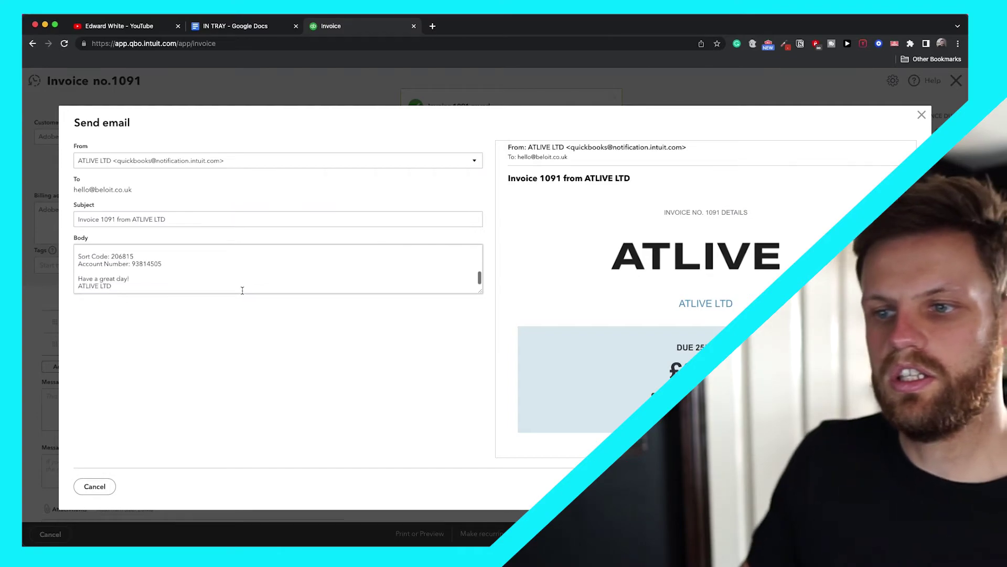
scroll(243, 288, up, 6)
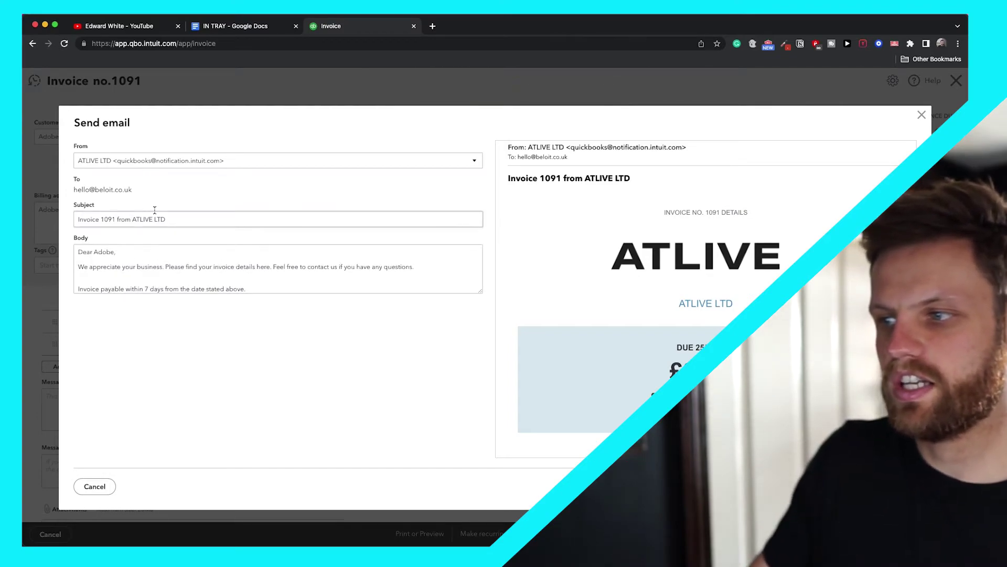
scroll(748, 203, down, 3)
scroll(693, 286, up, 4)
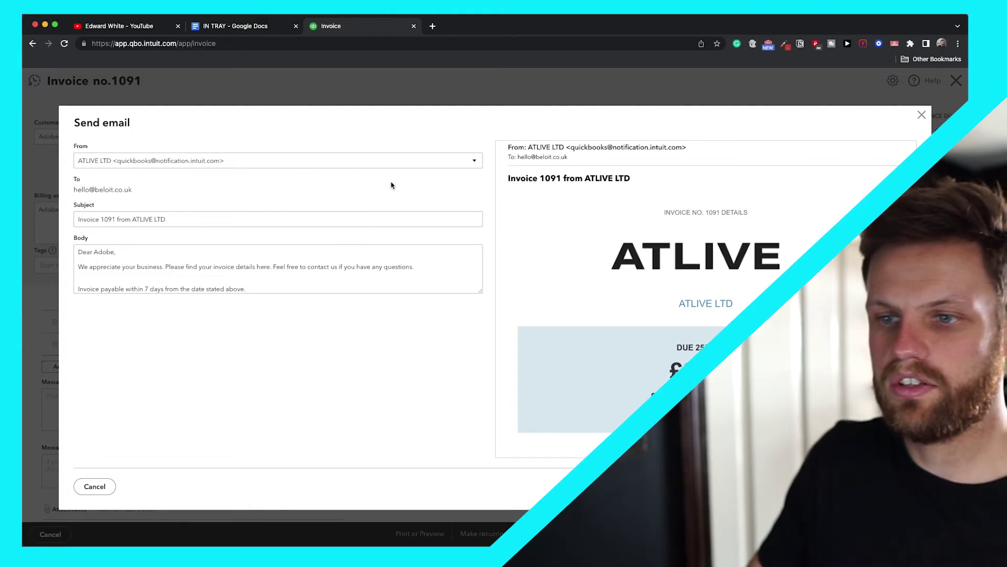
click(440, 163)
click(321, 195)
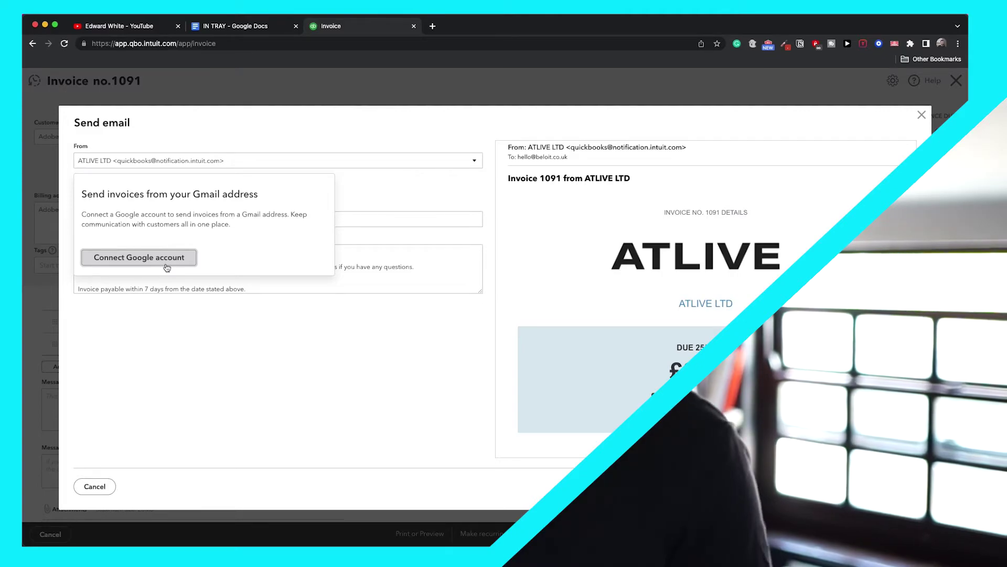
click(207, 347)
scroll(222, 260, down, 5)
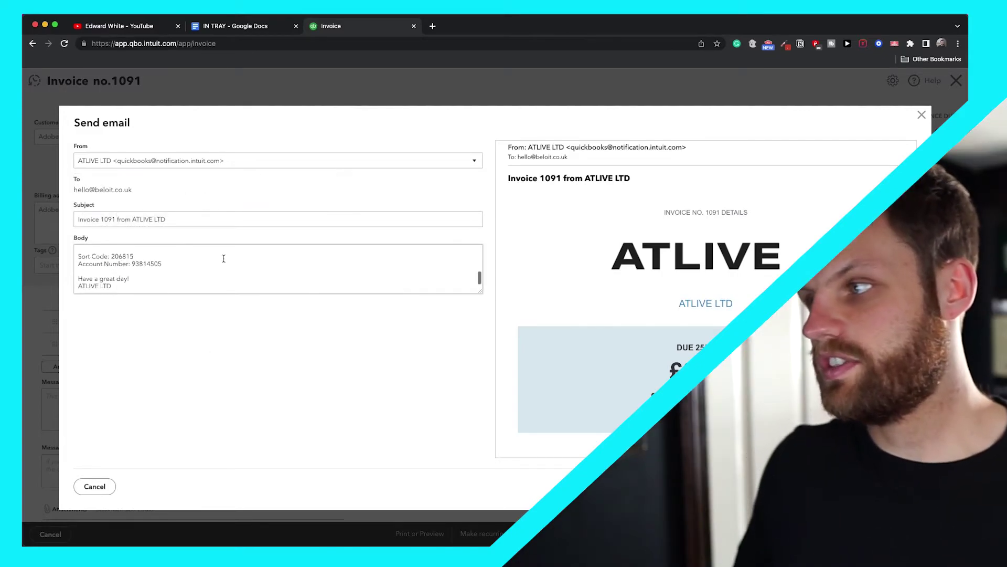